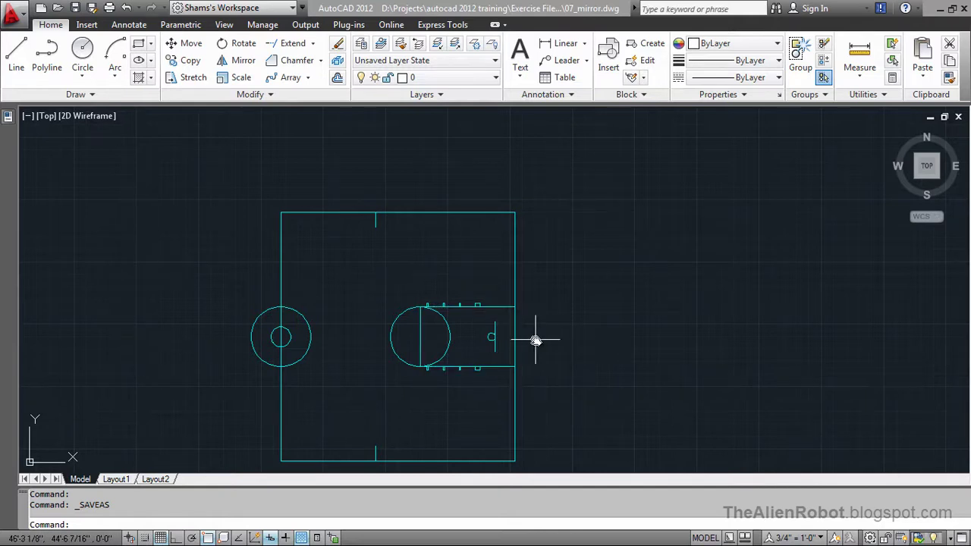
Step: Start Mirror with the whole half court selected, minus the centre circles (17 objects)
mouse_move(536, 340)
middle_down()
mouse_move(566, 325)
mouse_move(728, 301)
mouse_move(746, 308)
middle_up()
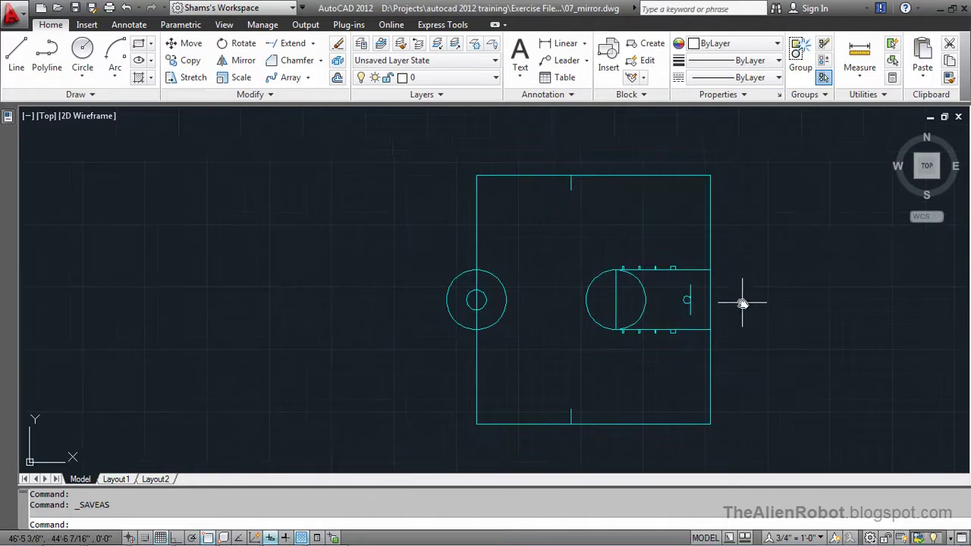
scroll(747, 292, up, 1)
scroll(774, 303, down, 1)
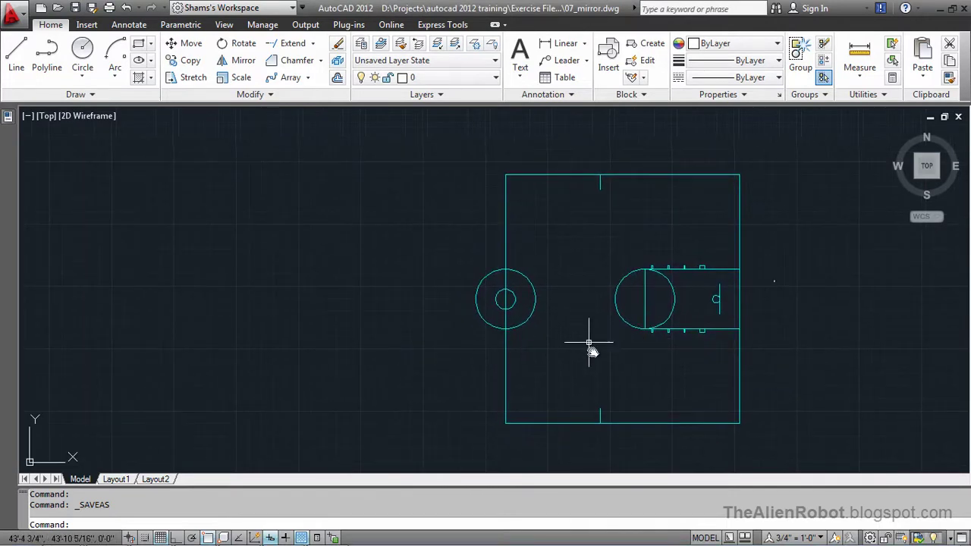
middle_drag(592, 354, 600, 349)
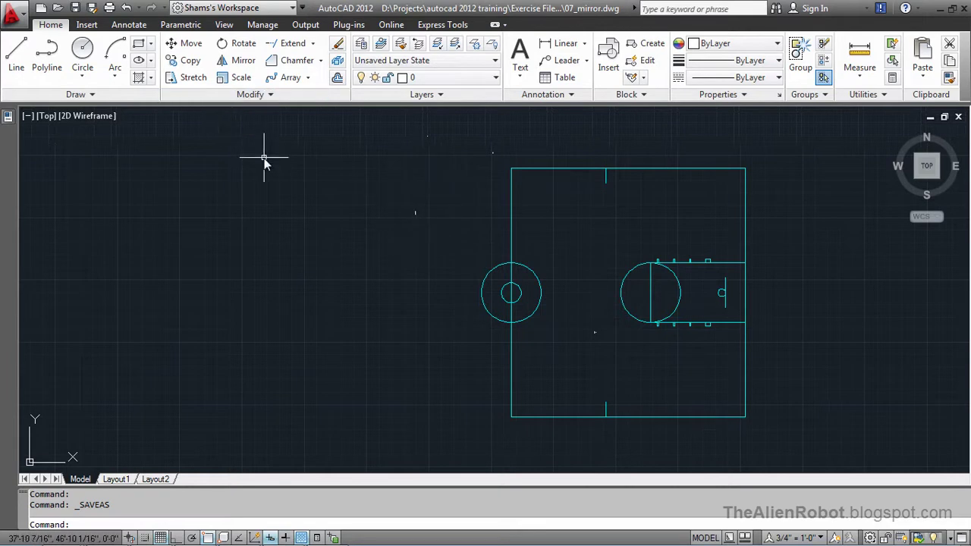
click(240, 62)
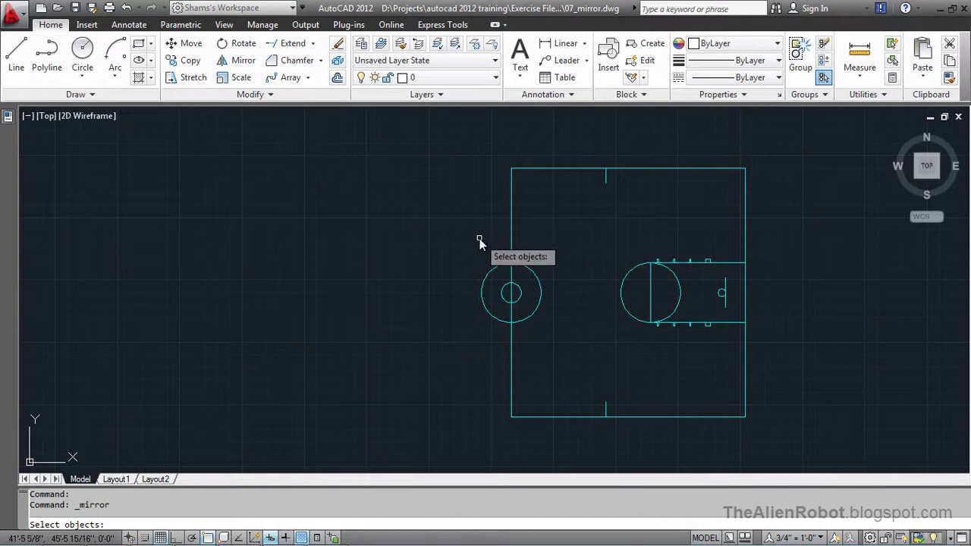
click(471, 139)
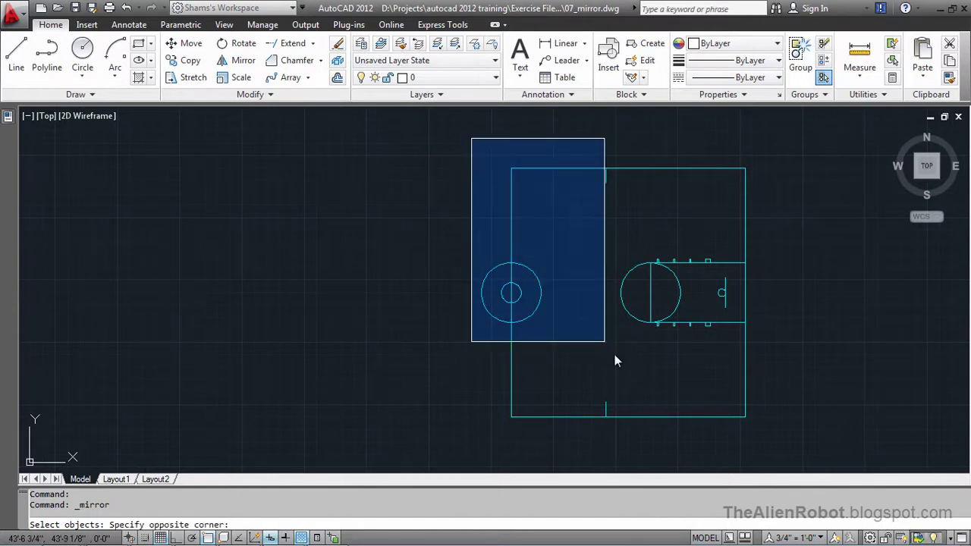
click(776, 442)
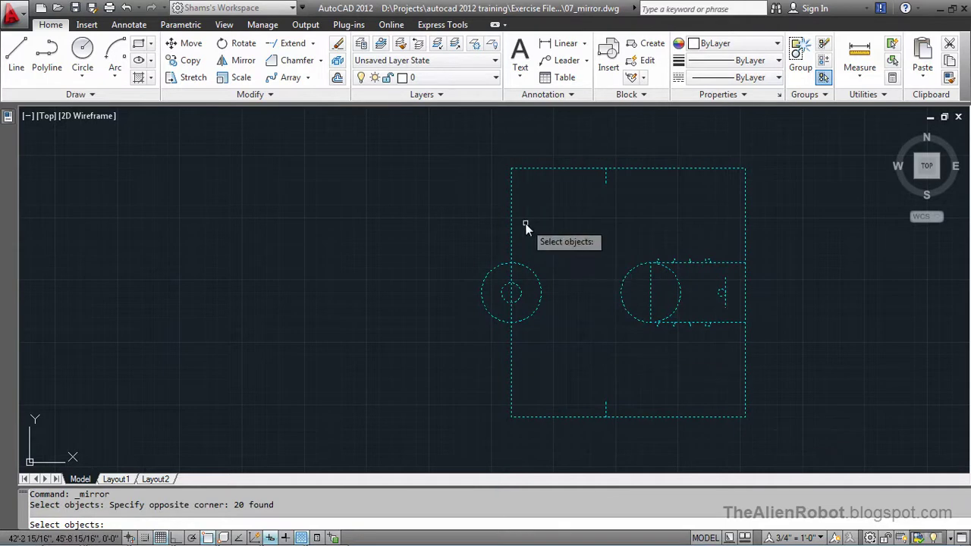
click(467, 256)
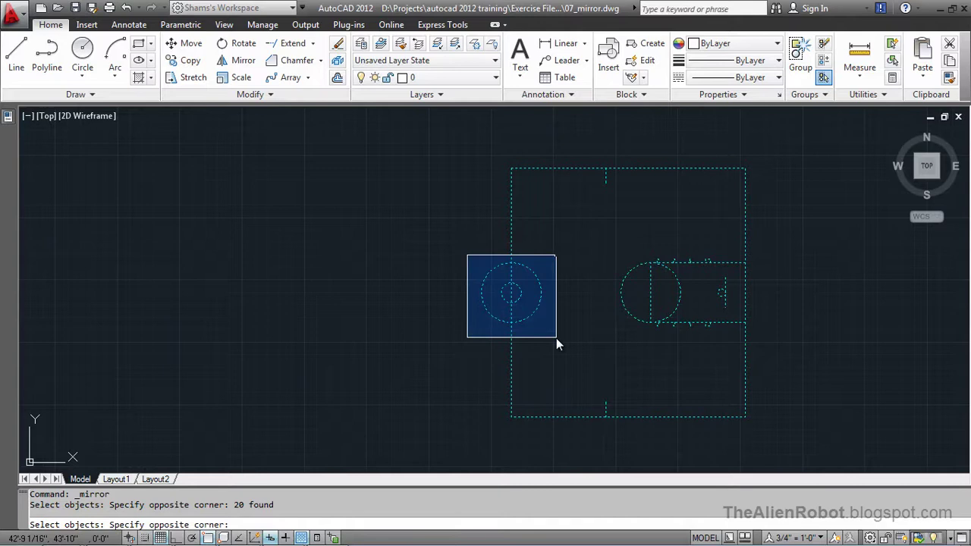
shift+click(556, 338)
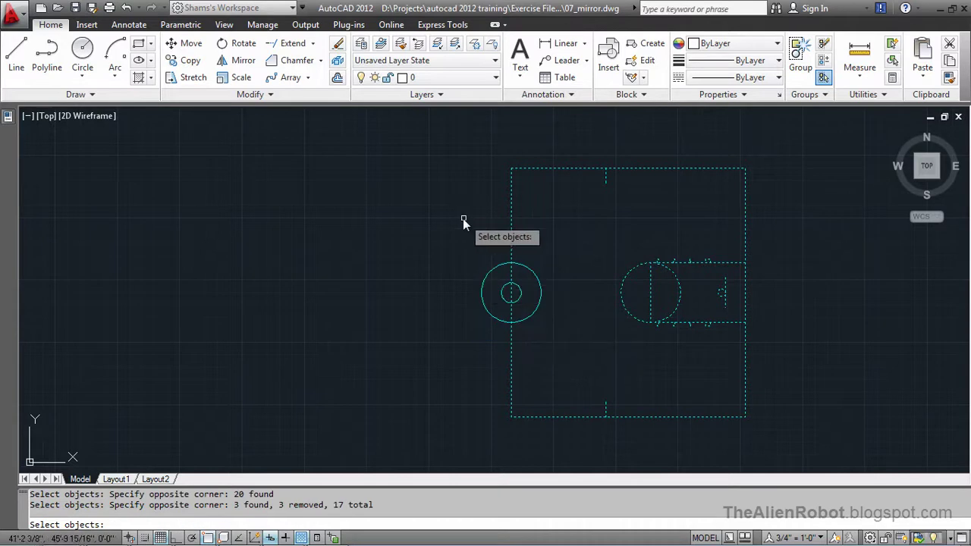
key(Return)
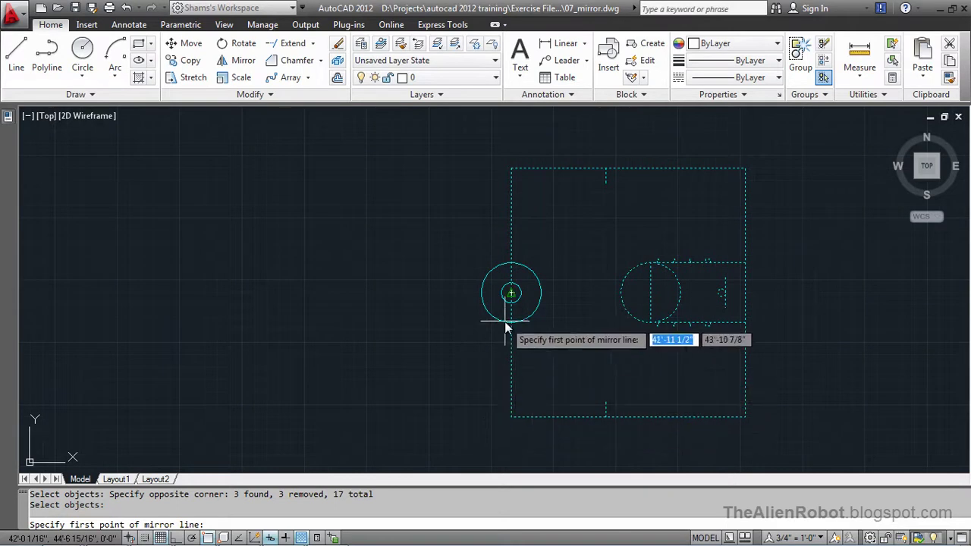
Step: Mirror the selection across the court's left edge and keep the source half court
click(512, 417)
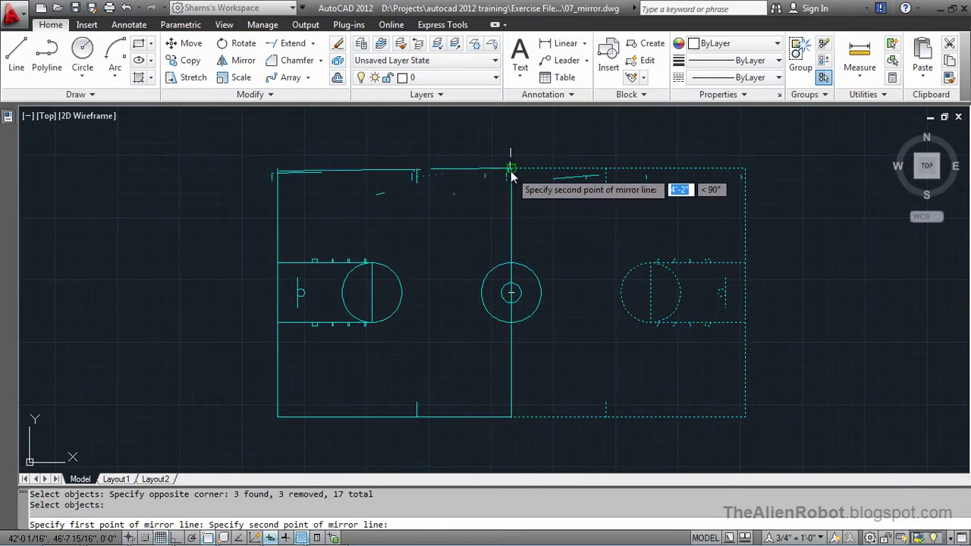
click(511, 170)
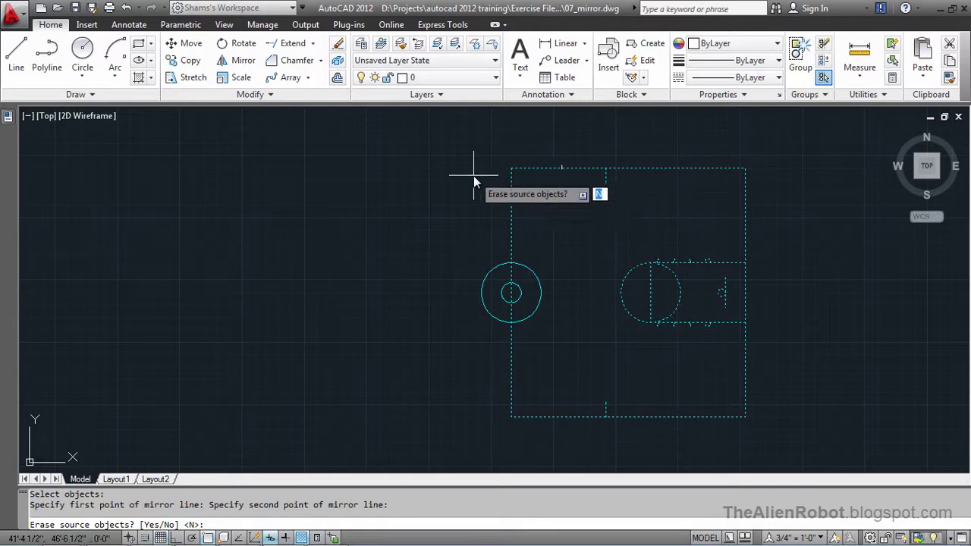
right_click(432, 195)
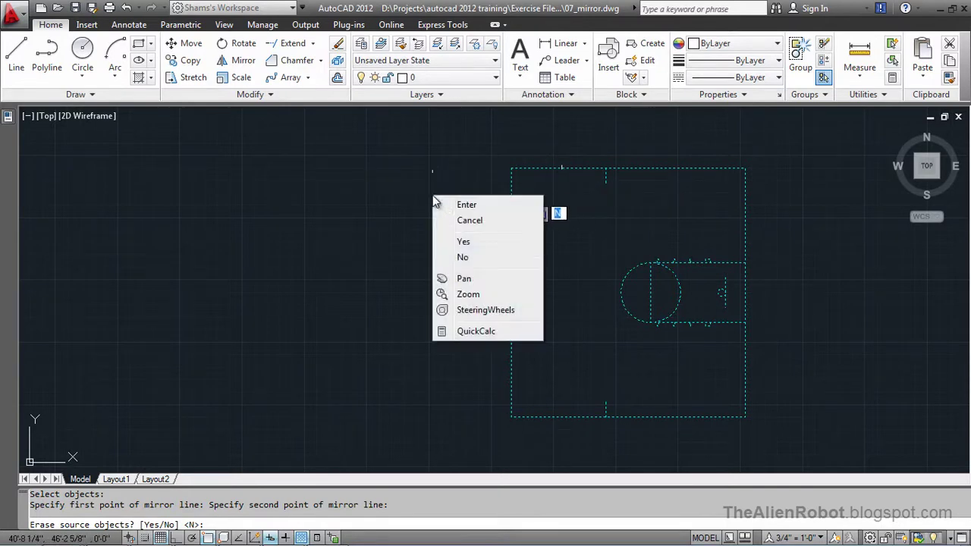
click(463, 259)
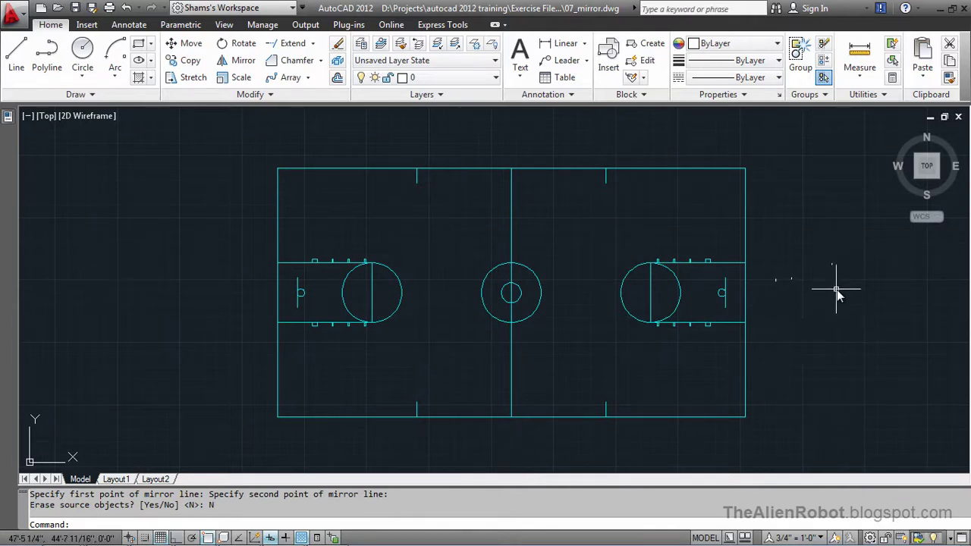
Step: Pan from the court to the lamp post and zoom in on its curved arm and bell-shaped shade
middle_drag(855, 290, 481, 282)
mouse_move(848, 289)
middle_down()
mouse_move(748, 288)
mouse_move(563, 308)
middle_up()
middle_drag(433, 312, 579, 310)
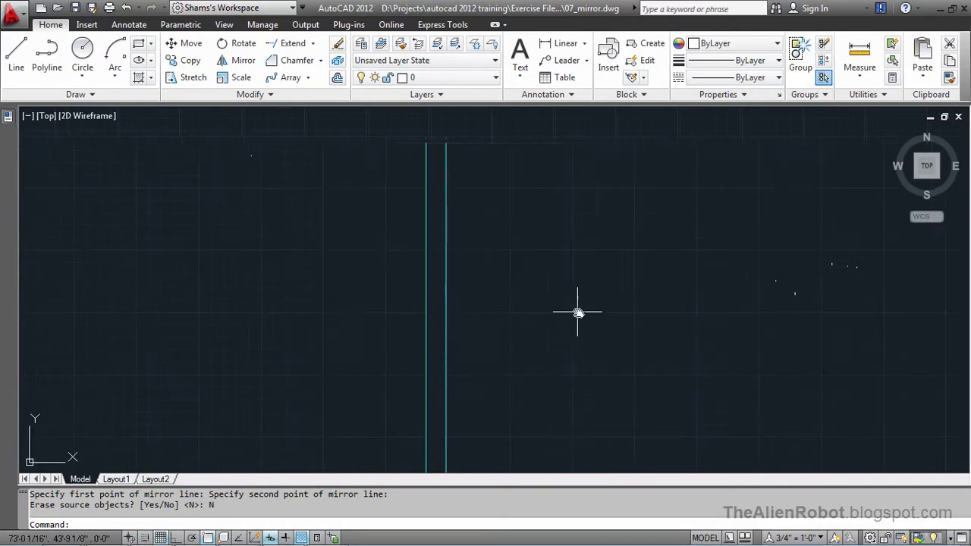
mouse_move(584, 269)
middle_down()
mouse_move(568, 340)
mouse_move(562, 335)
middle_up()
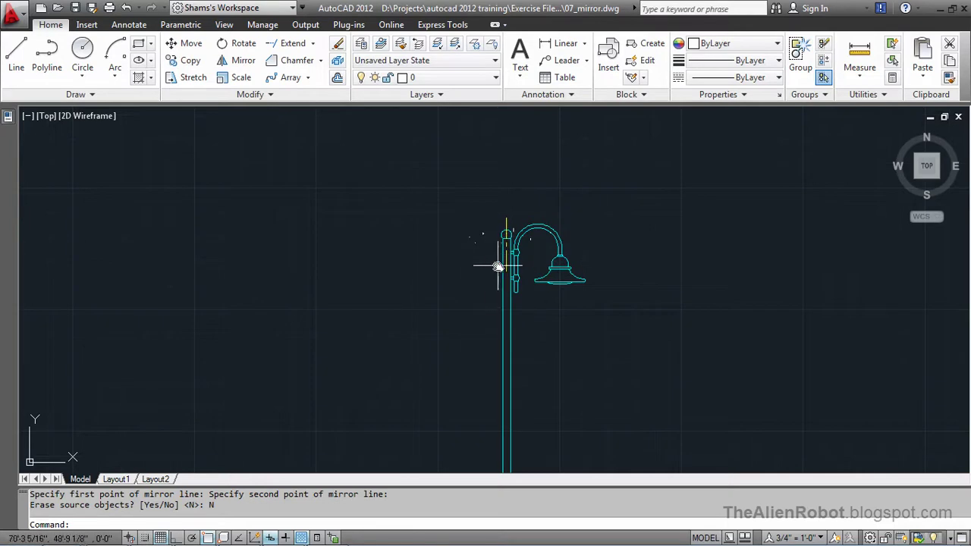
scroll(497, 267, up, 5)
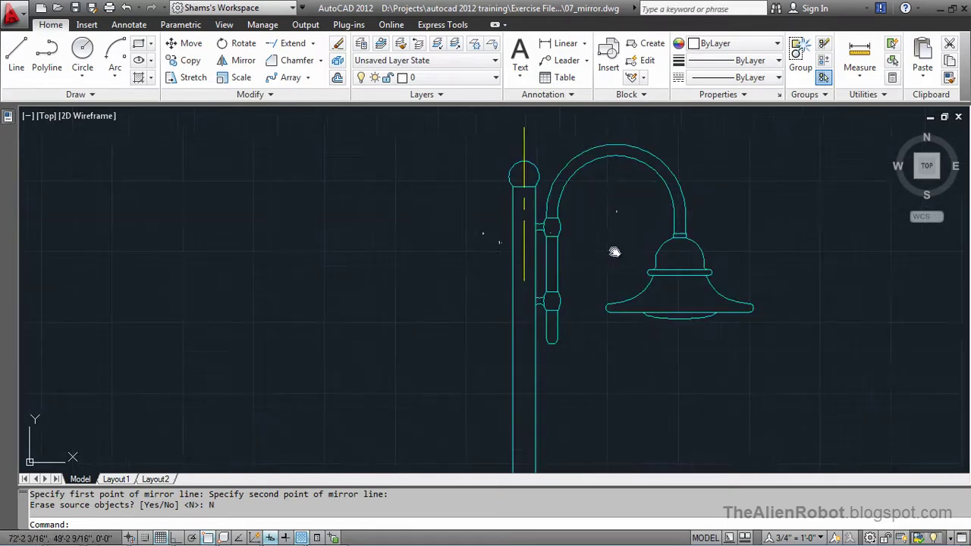
scroll(569, 278, up, 3)
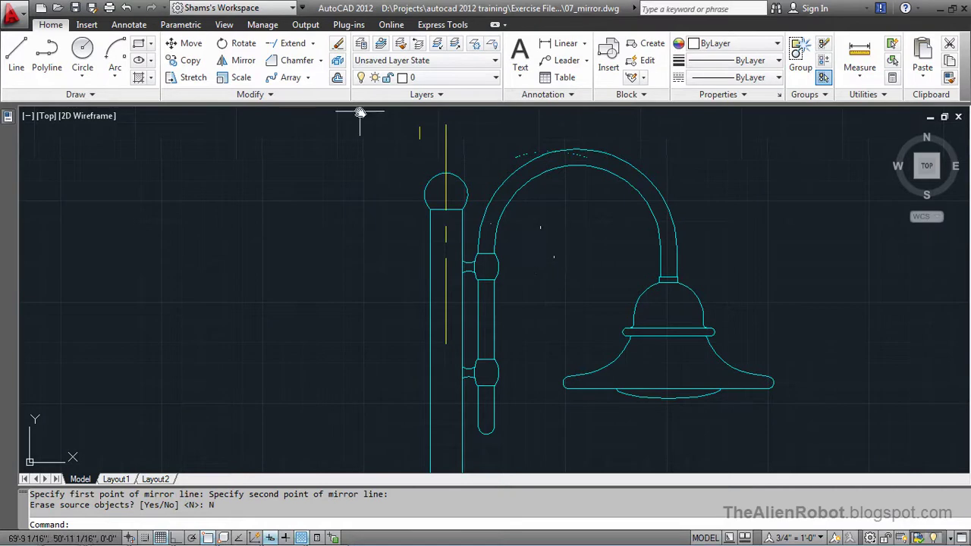
Step: Start Mirror with a crossing window selecting the lamp's curved arm and shade (42 objects)
click(243, 60)
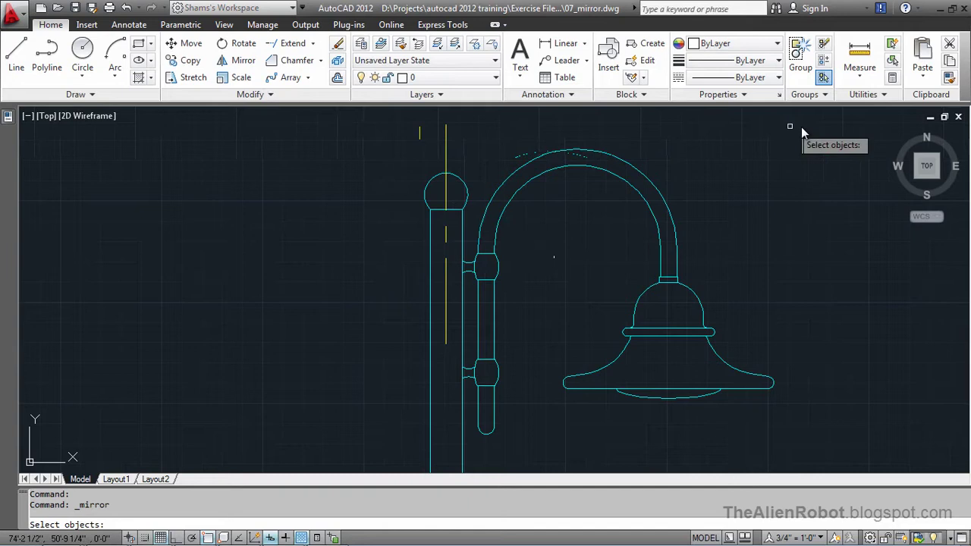
click(820, 120)
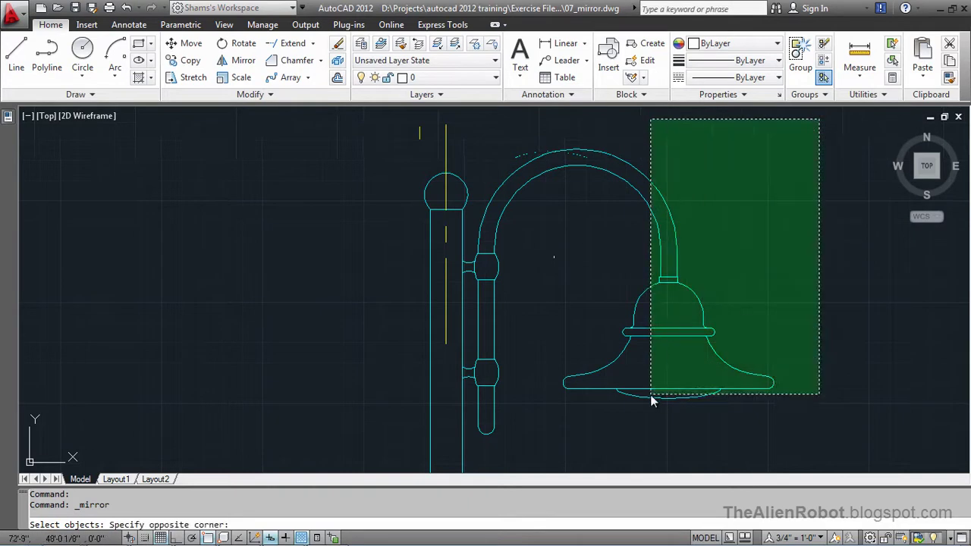
click(473, 467)
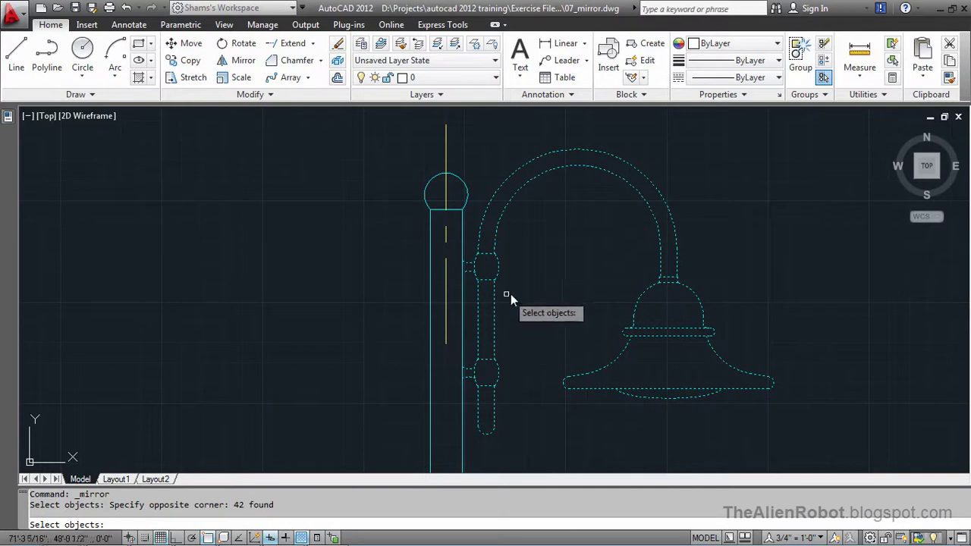
key(Return)
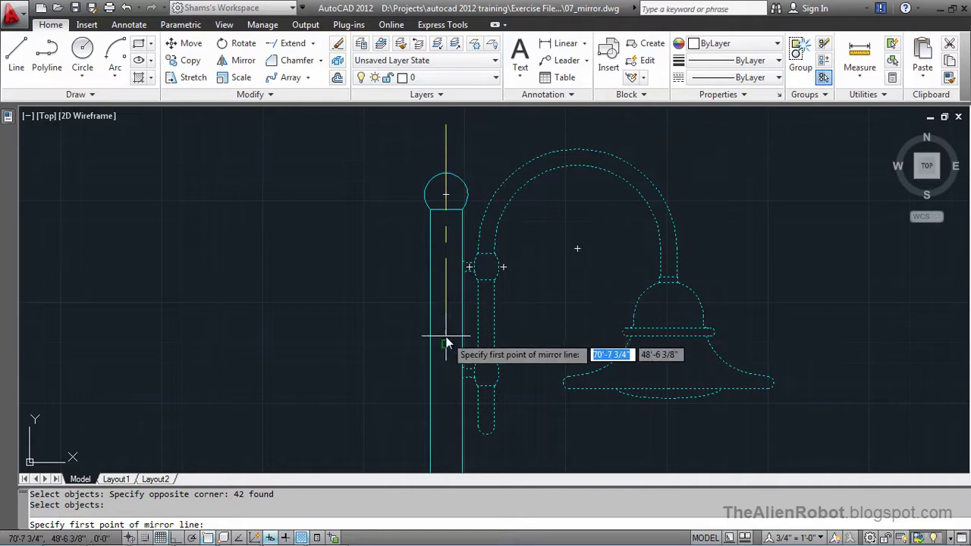
Step: Mirror the arm and shade across the yellow centreline, keeping the original arm
click(447, 129)
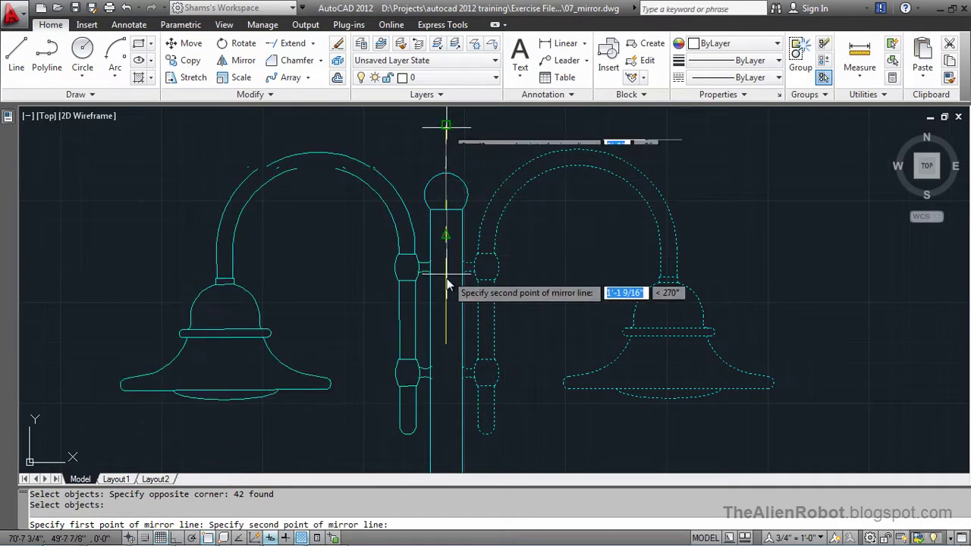
click(446, 344)
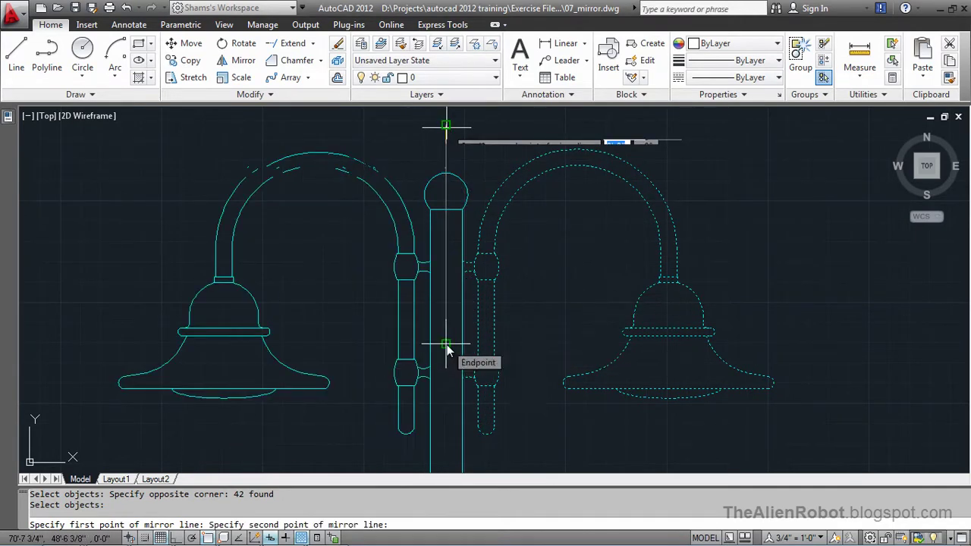
right_click(372, 289)
click(406, 368)
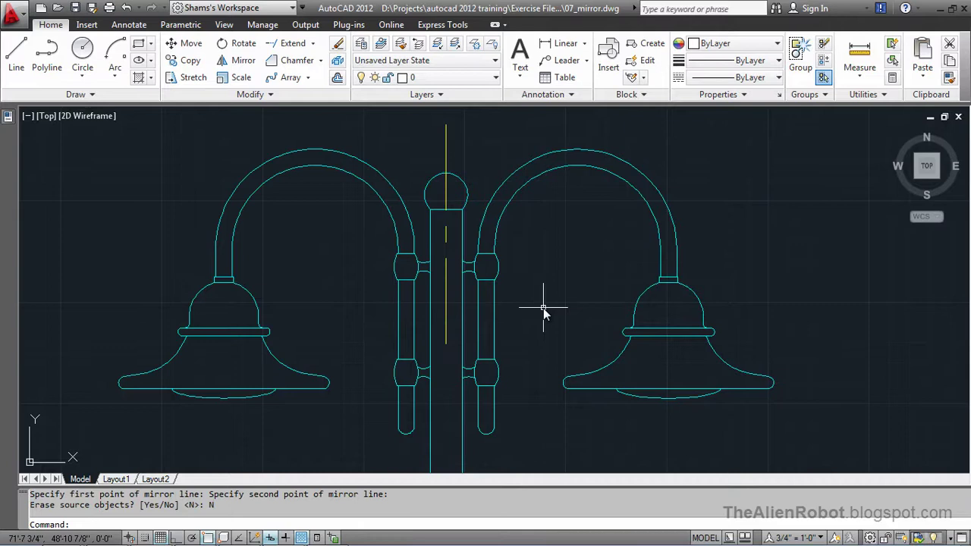
scroll(542, 303, down, 2)
scroll(562, 317, down, 1)
middle_drag(561, 317, 525, 275)
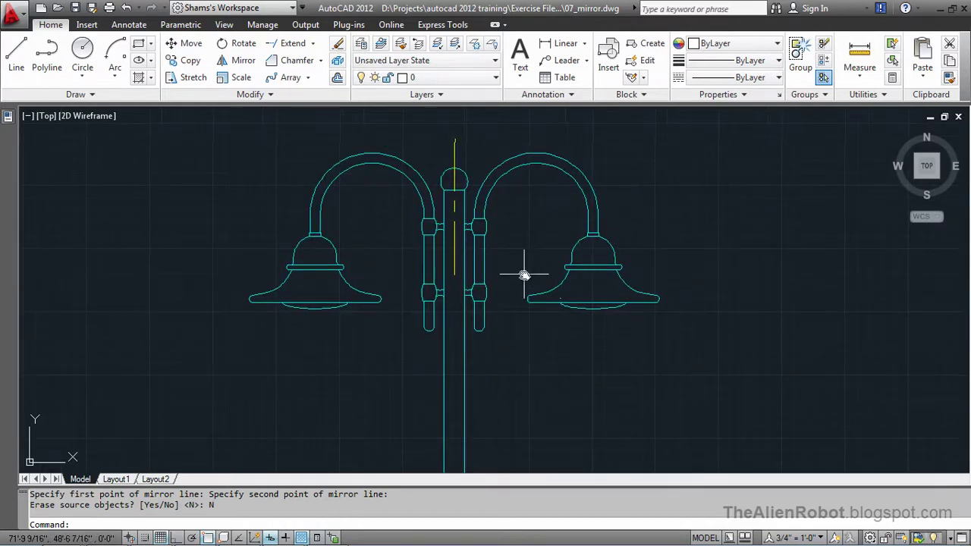